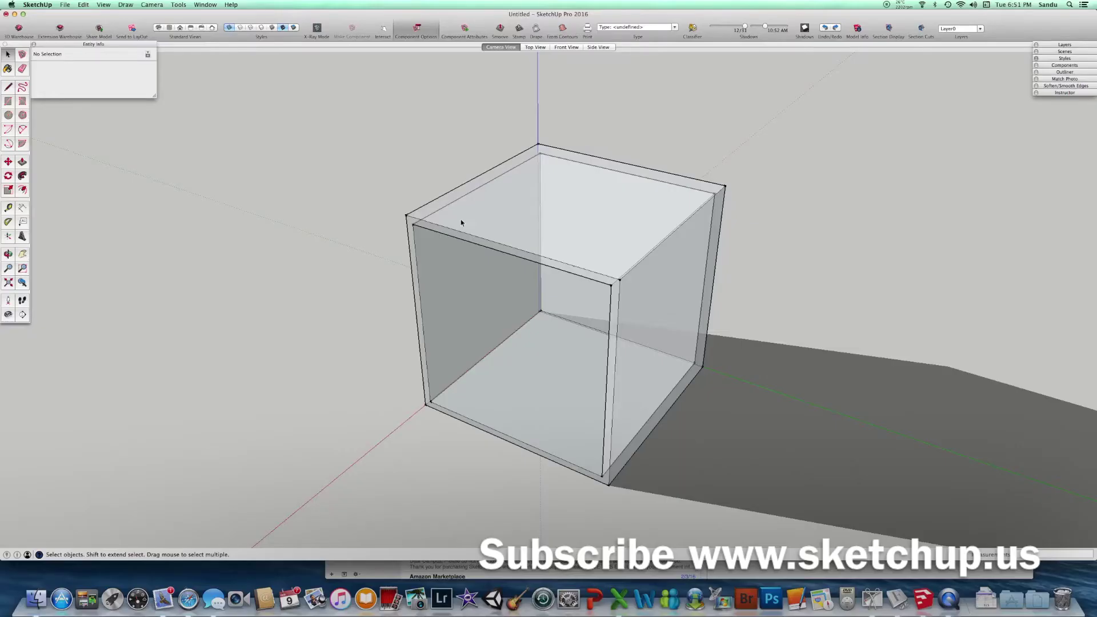
{"action": "scroll", "coordinate": [495, 219], "scroll_direction": "up", "scroll_amount": 2}
{"action": "scroll", "coordinate": [495, 219], "scroll_direction": "down", "scroll_amount": 2}
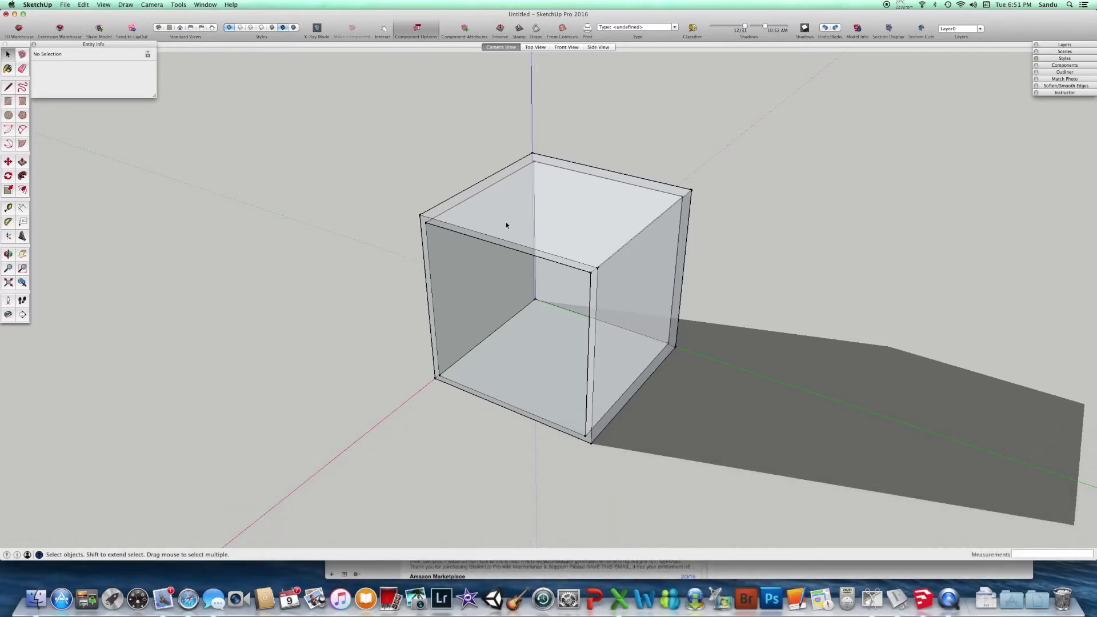
{"action": "scroll", "coordinate": [634, 271], "scroll_direction": "up", "scroll_amount": 2}
{"action": "scroll", "coordinate": [606, 272], "scroll_direction": "up", "scroll_amount": 2}
{"action": "scroll", "coordinate": [605, 272], "scroll_direction": "up", "scroll_amount": 2}
{"action": "scroll", "coordinate": [568, 272], "scroll_direction": "up", "scroll_amount": 2}
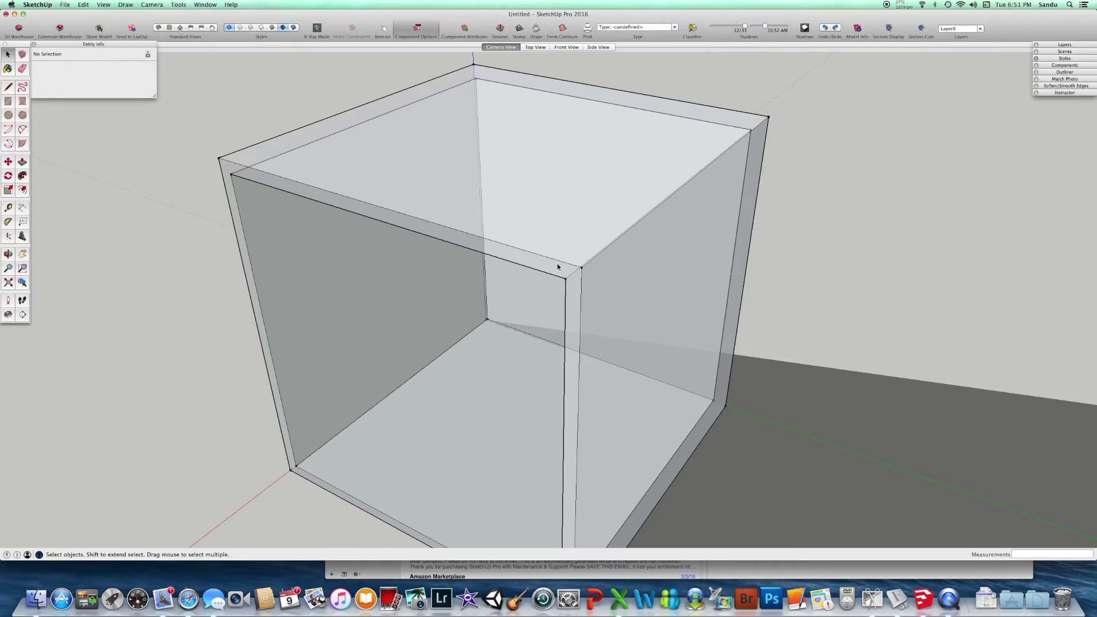
{"action": "scroll", "coordinate": [558, 268], "scroll_direction": "down", "scroll_amount": 3}
{"action": "scroll", "coordinate": [565, 263], "scroll_direction": "down", "scroll_amount": 2}
- Orbit the box and leave X-Ray off after toggling it on once; check Edge Style without changes
{"action": "middle_click_drag", "start_coordinate": [580, 283], "coordinate": [591, 246]}
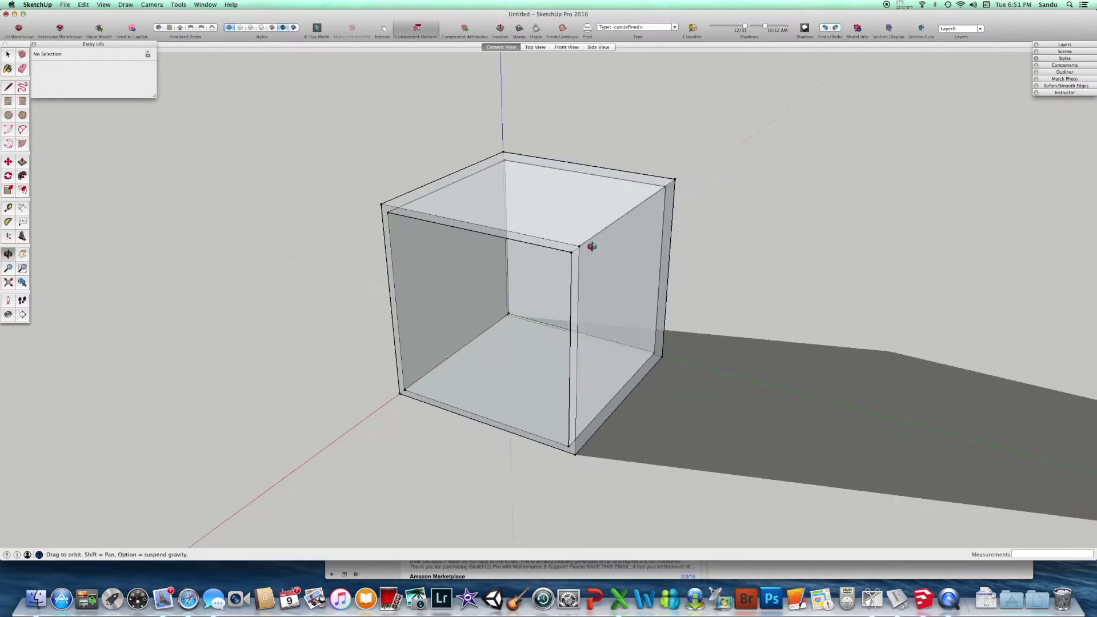
{"action": "scroll", "coordinate": [583, 242], "scroll_direction": "up", "scroll_amount": 2}
{"action": "scroll", "coordinate": [572, 242], "scroll_direction": "up", "scroll_amount": 2}
{"action": "mouse_move", "coordinate": [571, 246]}
{"action": "left_mouse_down"}
{"action": "mouse_move", "coordinate": [558, 276]}
{"action": "mouse_move", "coordinate": [605, 294]}
{"action": "mouse_move", "coordinate": [547, 273]}
{"action": "left_mouse_up"}
{"action": "scroll", "coordinate": [558, 275], "scroll_direction": "down", "scroll_amount": 2}
{"action": "scroll", "coordinate": [558, 275], "scroll_direction": "down", "scroll_amount": 2}
{"action": "key", "text": "space"}
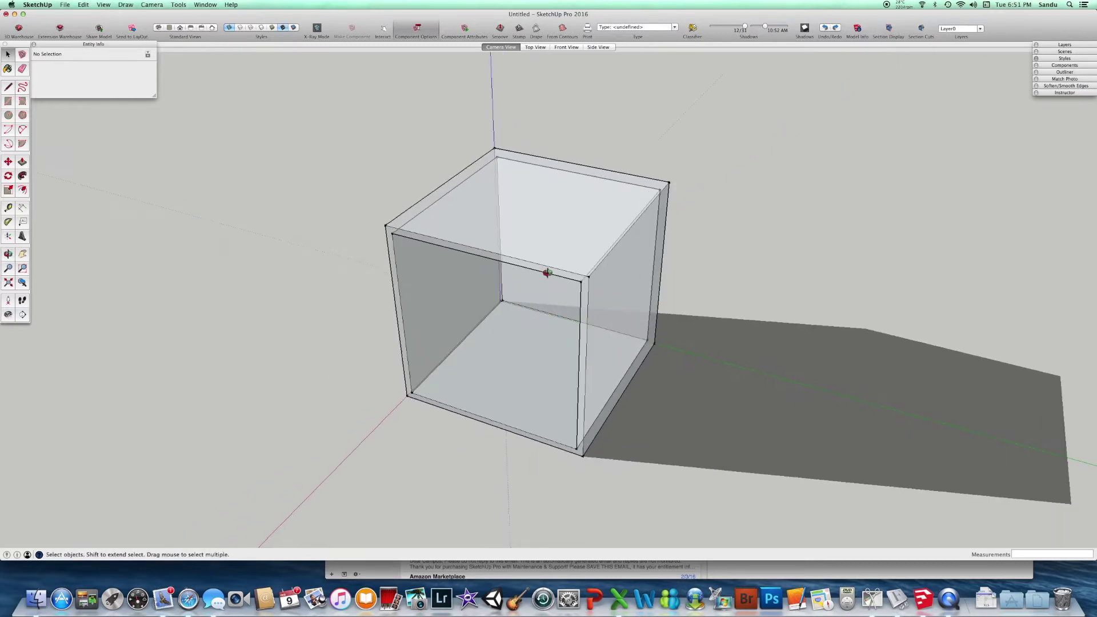
{"action": "mouse_move", "coordinate": [547, 273]}
{"action": "middle_mouse_down"}
{"action": "mouse_move", "coordinate": [620, 287]}
{"action": "mouse_move", "coordinate": [536, 275]}
{"action": "mouse_move", "coordinate": [569, 233]}
{"action": "mouse_move", "coordinate": [497, 218]}
{"action": "mouse_move", "coordinate": [630, 235]}
{"action": "mouse_move", "coordinate": [543, 235]}
{"action": "mouse_move", "coordinate": [635, 269]}
{"action": "mouse_move", "coordinate": [455, 246]}
{"action": "middle_mouse_up"}
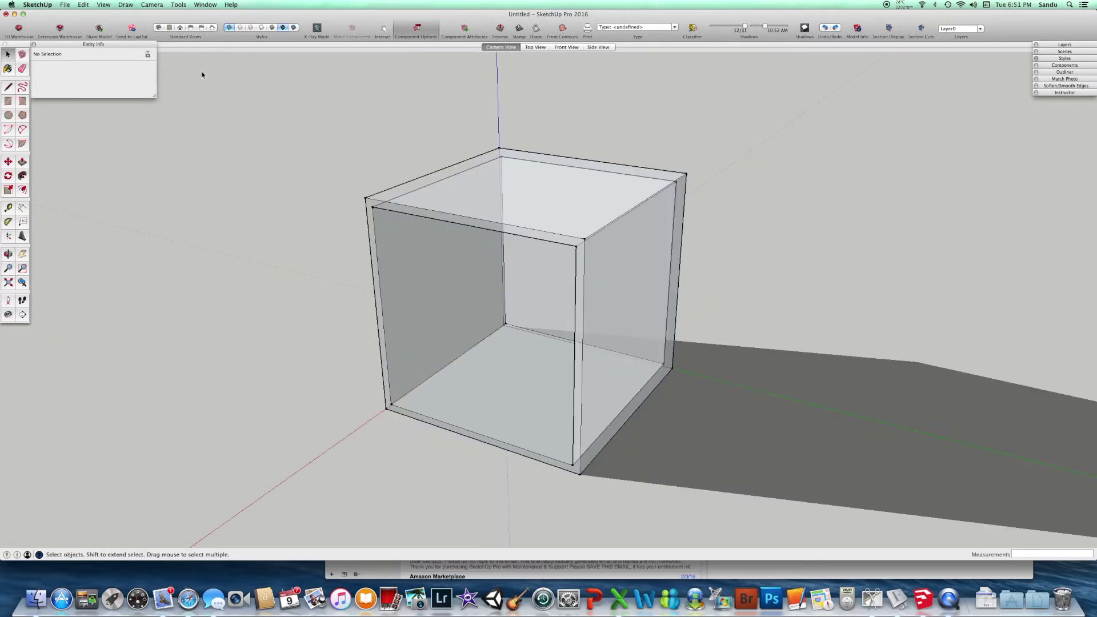
{"action": "left_click", "coordinate": [318, 30]}
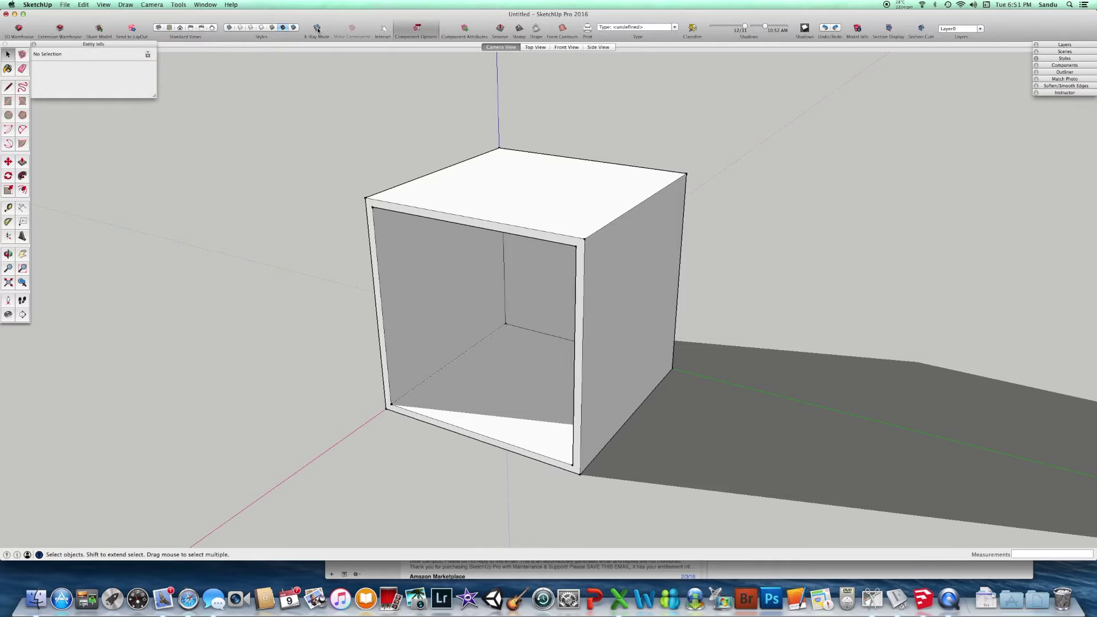
{"action": "left_click", "coordinate": [318, 28]}
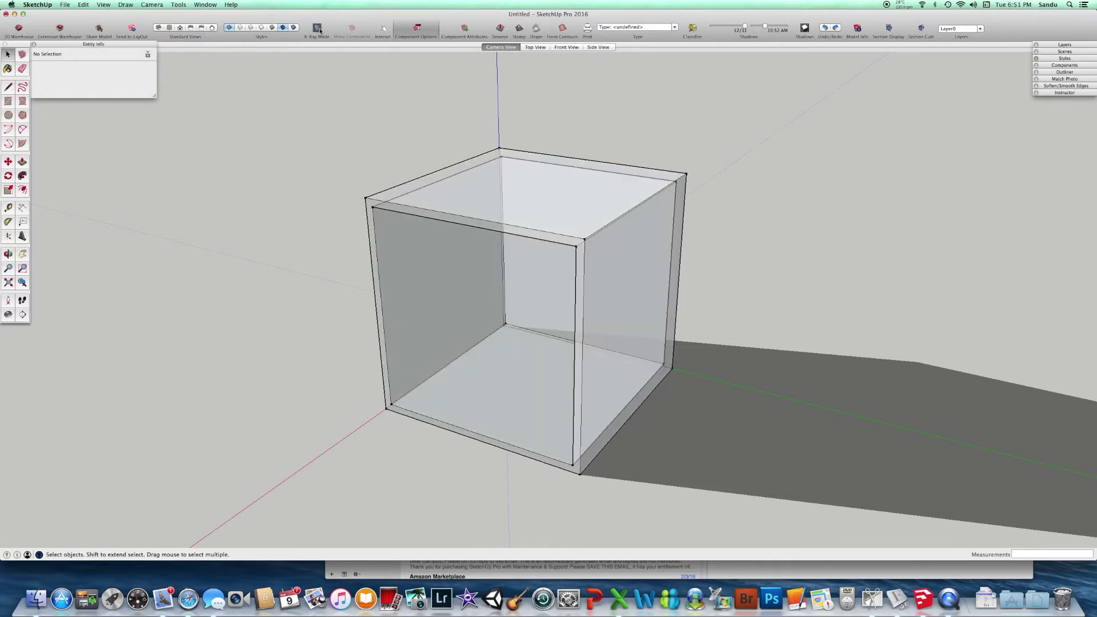
{"action": "left_click", "coordinate": [318, 28]}
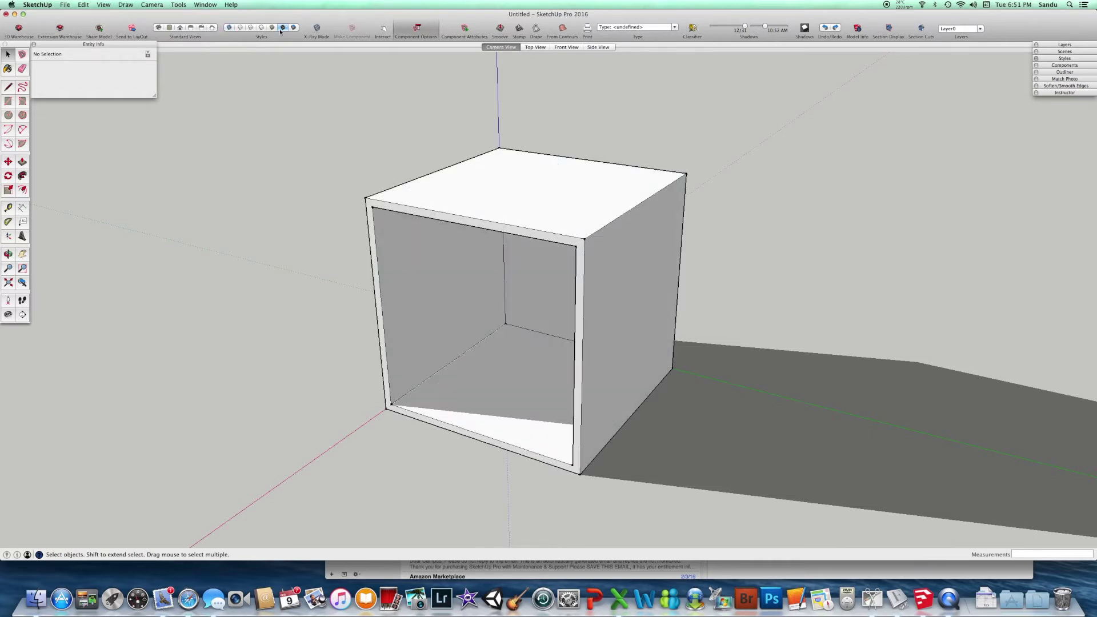
{"action": "left_click", "coordinate": [103, 4]}
{"action": "mouse_move", "coordinate": [118, 104]}
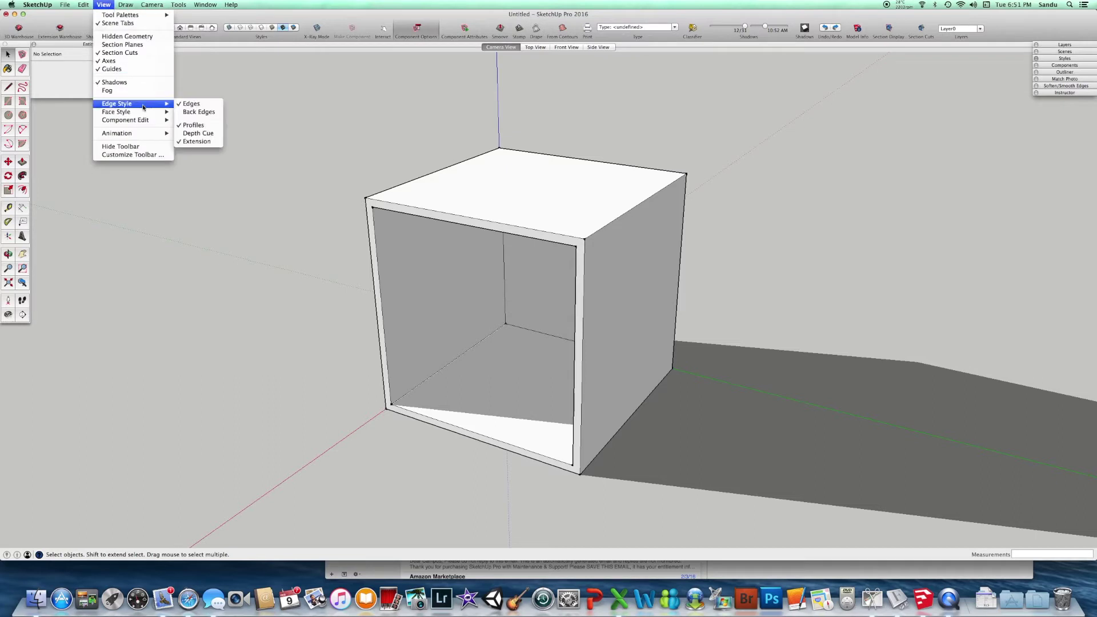
{"action": "left_click", "coordinate": [182, 142]}
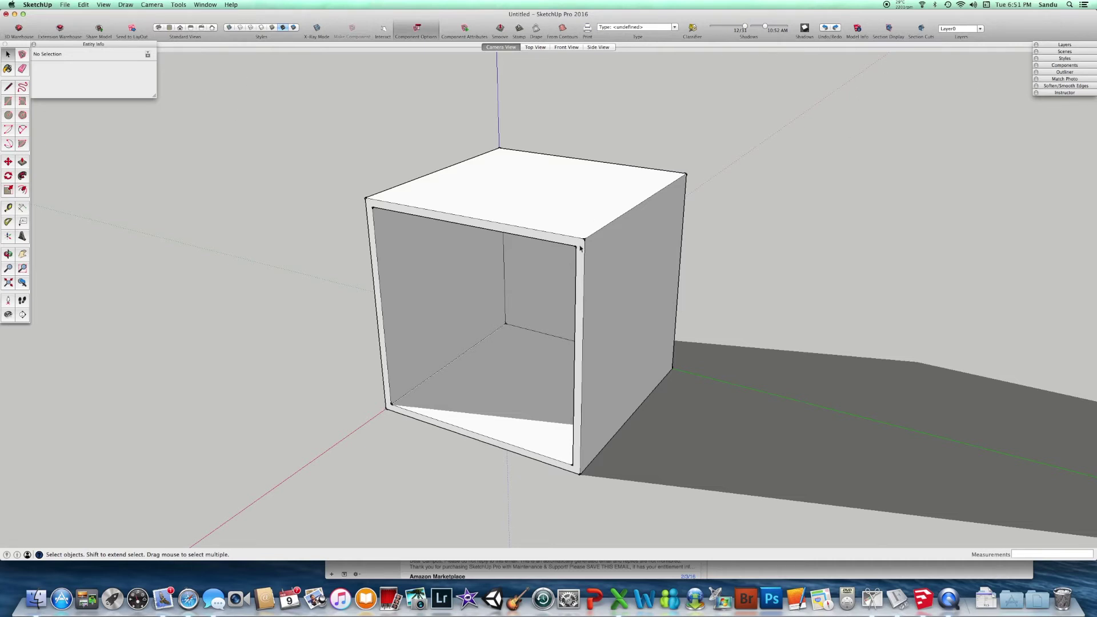
{"action": "scroll", "coordinate": [580, 248], "scroll_direction": "up", "scroll_amount": 2}
{"action": "scroll", "coordinate": [581, 248], "scroll_direction": "up", "scroll_amount": 2}
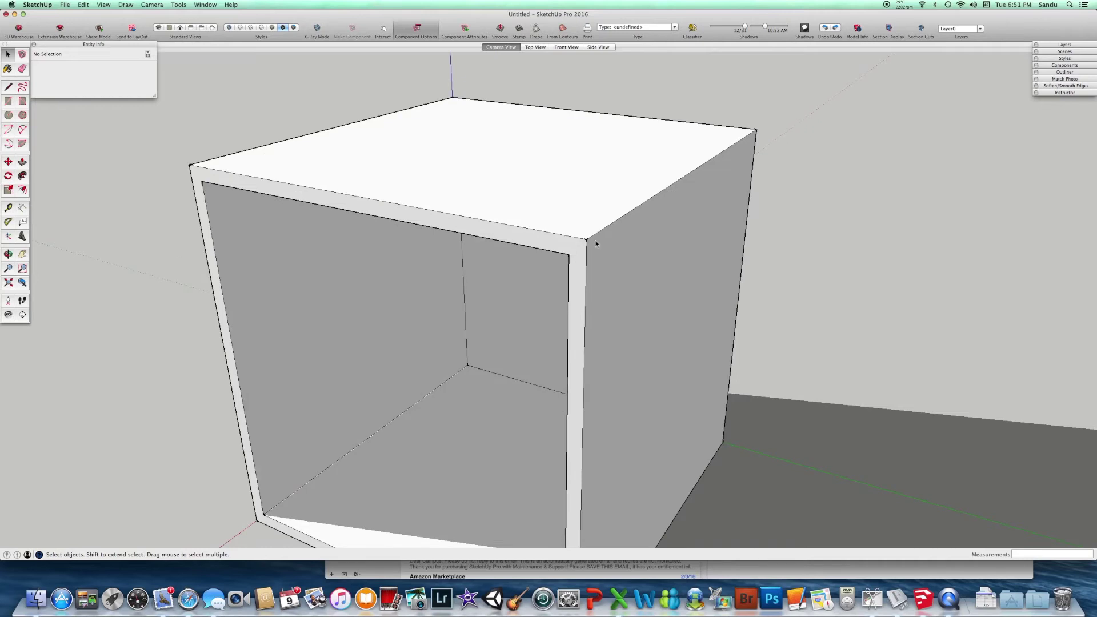
- Expand the Styles tray and browse the Assorted Styles collection on the Select tab
{"action": "left_click", "coordinate": [1055, 58]}
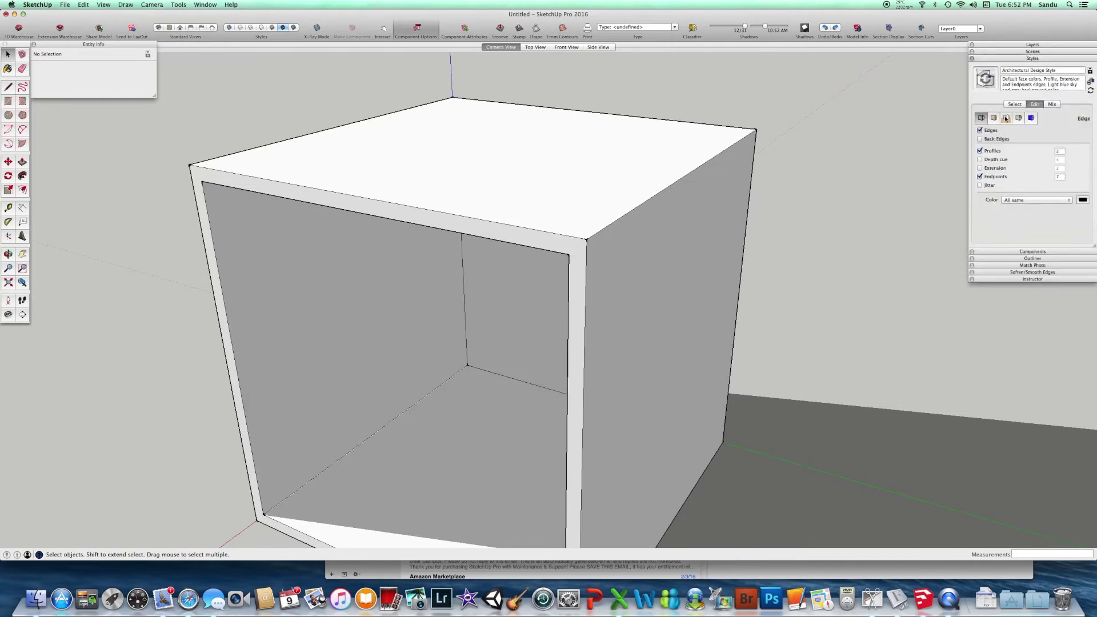
{"action": "left_click", "coordinate": [1014, 104]}
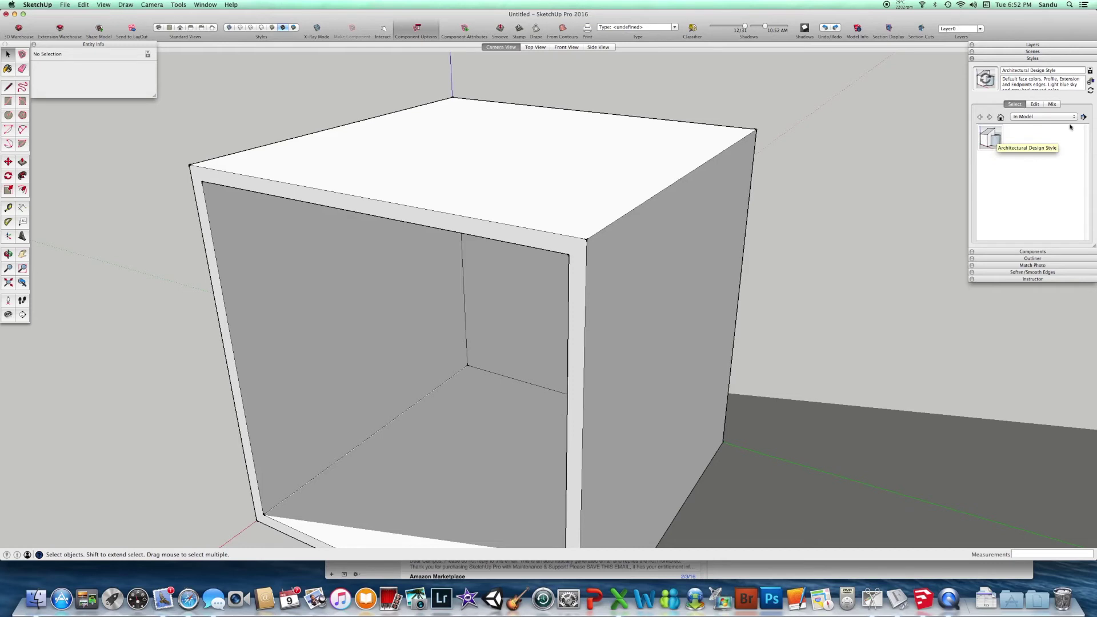
{"action": "left_click", "coordinate": [1042, 116]}
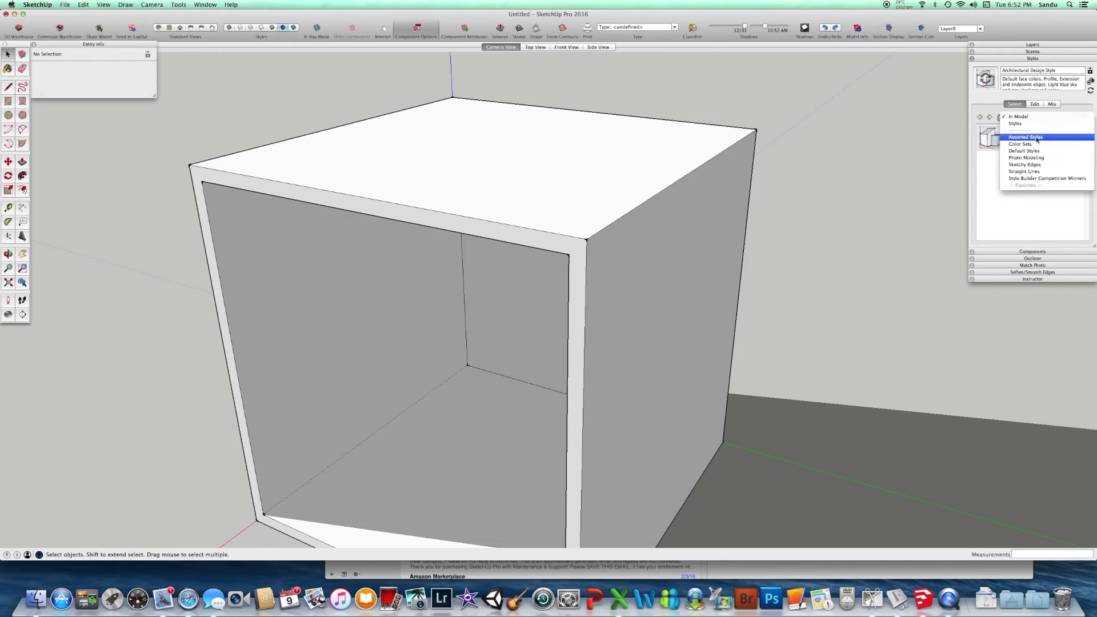
{"action": "left_click", "coordinate": [1032, 138]}
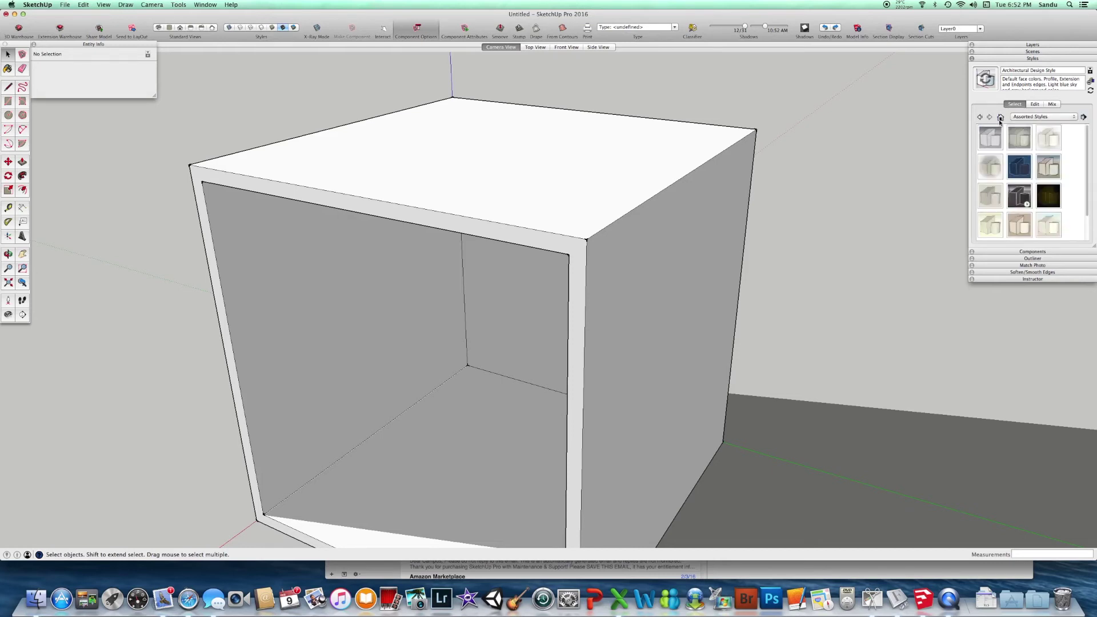
- Return to the In Model styles and show the current style's Edge settings
{"action": "left_click", "coordinate": [1077, 119]}
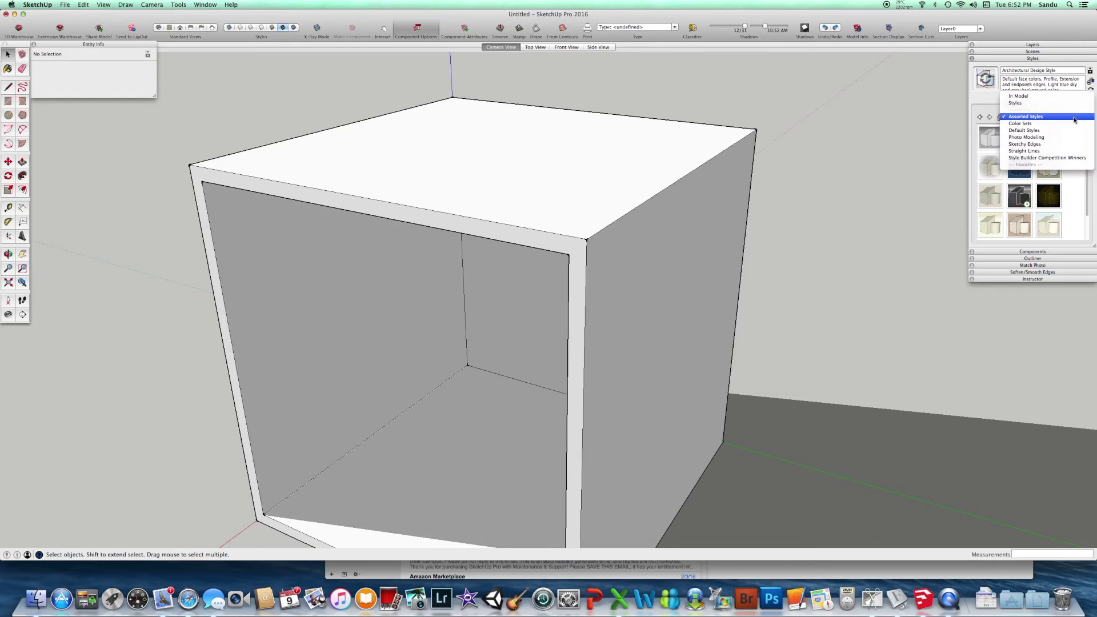
{"action": "left_click", "coordinate": [1021, 97]}
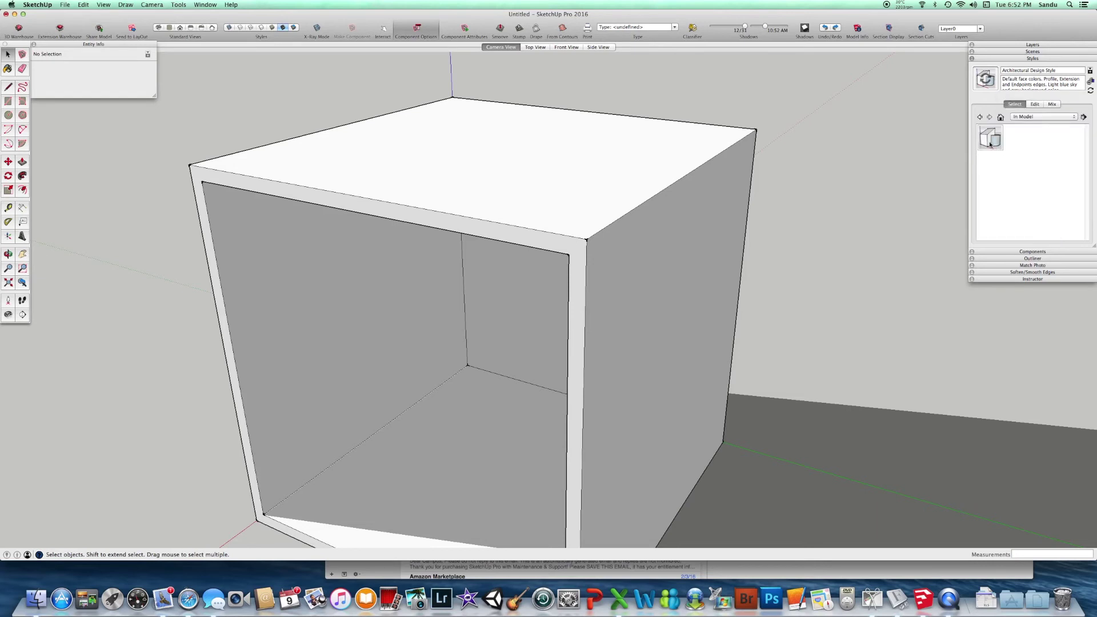
{"action": "left_click", "coordinate": [1034, 104]}
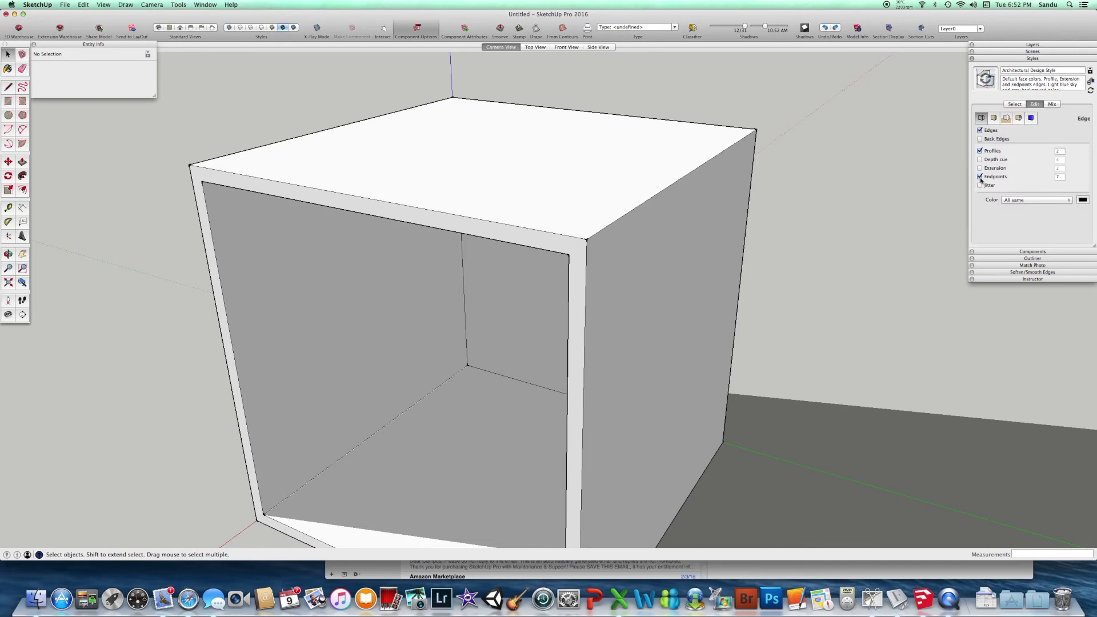
- Keep Endpoints on in the Edge settings, and uncheck Extension under View > Edge Style
{"action": "left_click", "coordinate": [982, 180]}
{"action": "left_click", "coordinate": [980, 177]}
{"action": "left_click", "coordinate": [980, 168]}
{"action": "left_click", "coordinate": [981, 177]}
{"action": "left_click", "coordinate": [104, 4]}
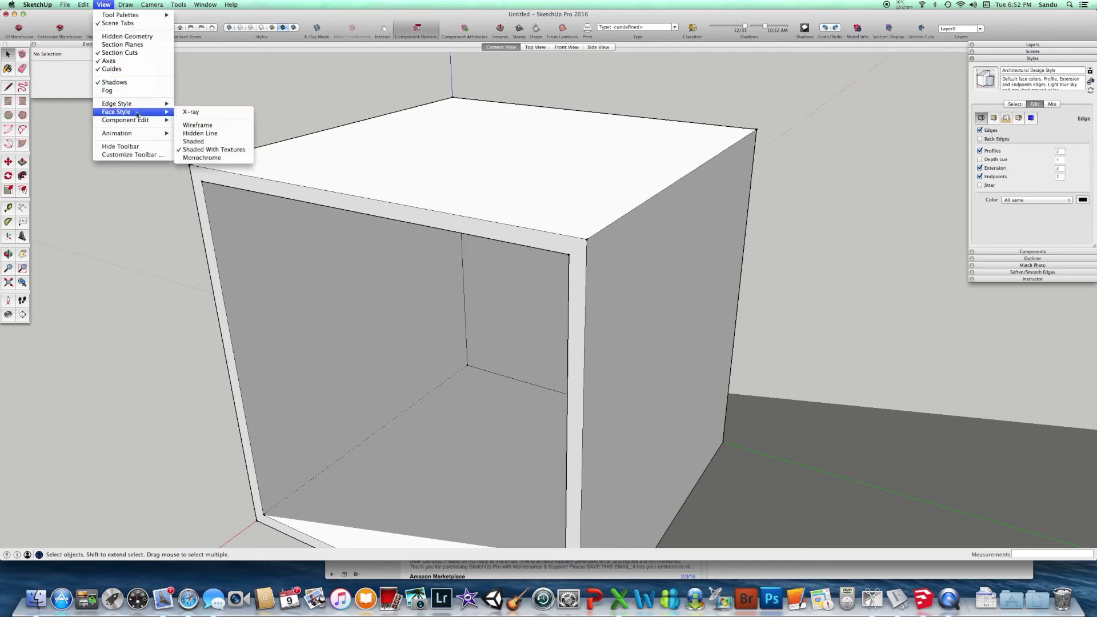
{"action": "mouse_move", "coordinate": [118, 104]}
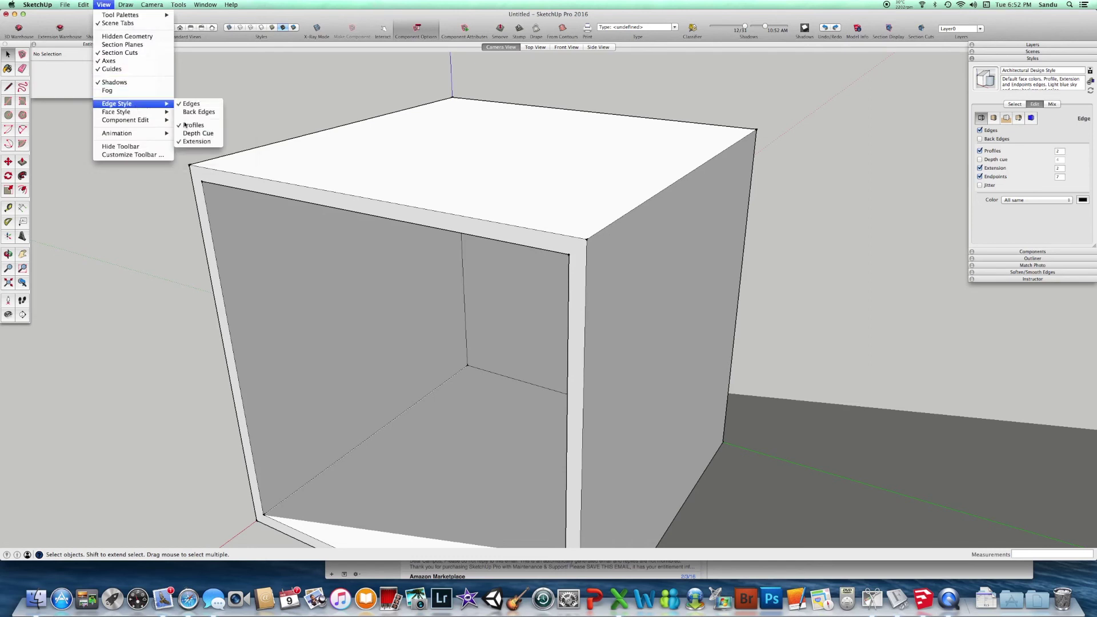
{"action": "left_click", "coordinate": [181, 141]}
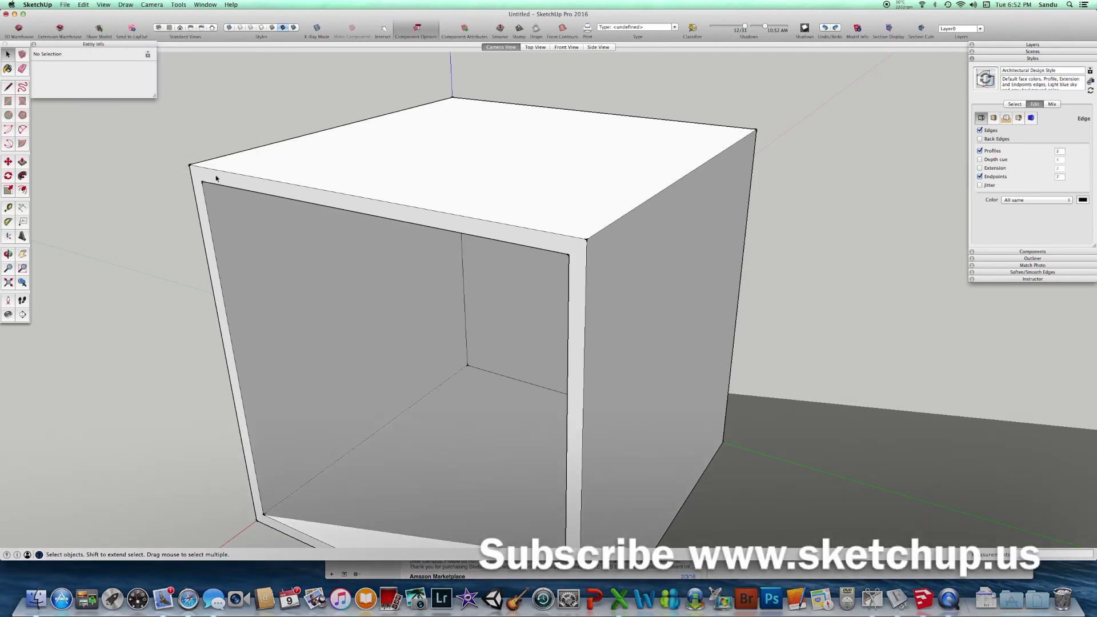